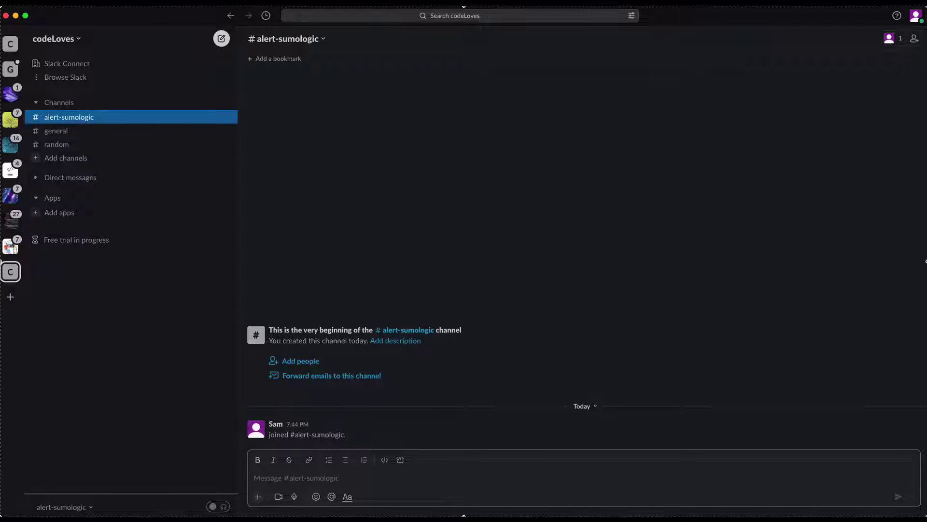
# Go from the workspace's Add apps page to the full Slack App Directory in the browser.
pyautogui.click(453, 202)
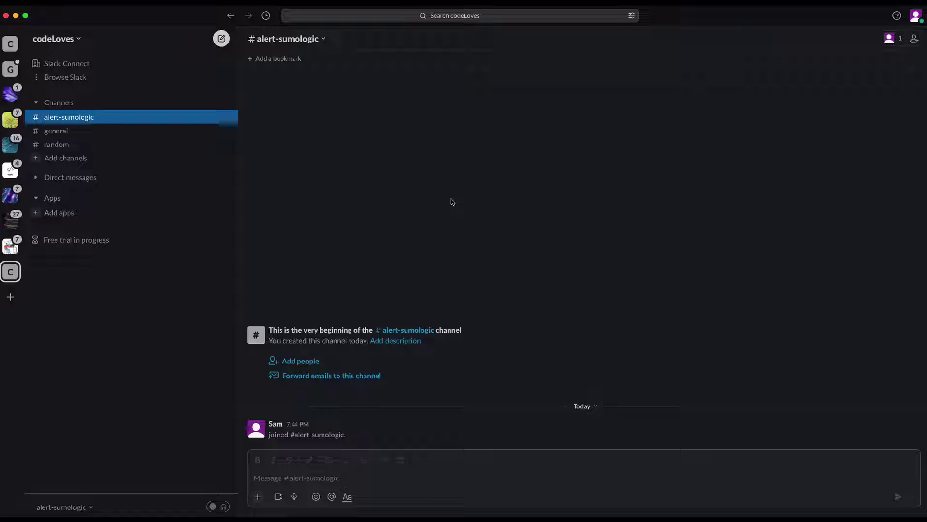
pyautogui.click(62, 215)
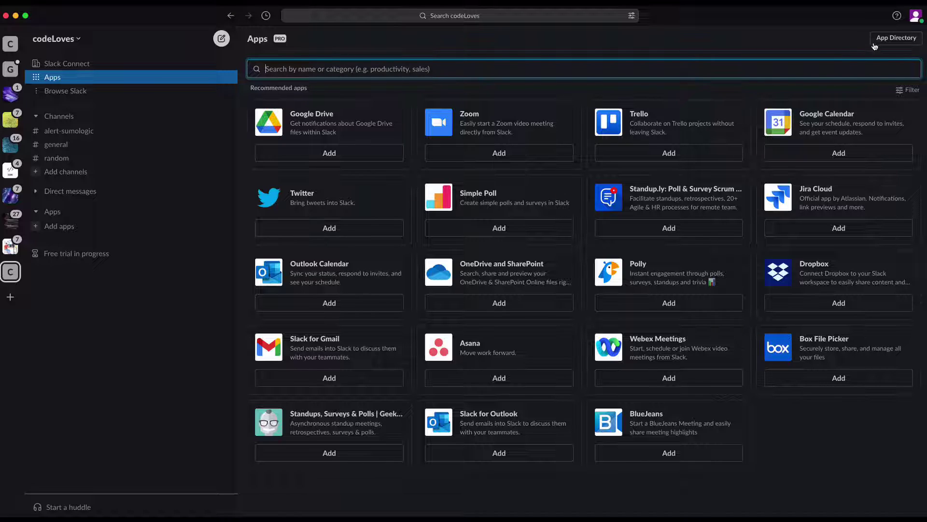
pyautogui.click(900, 41)
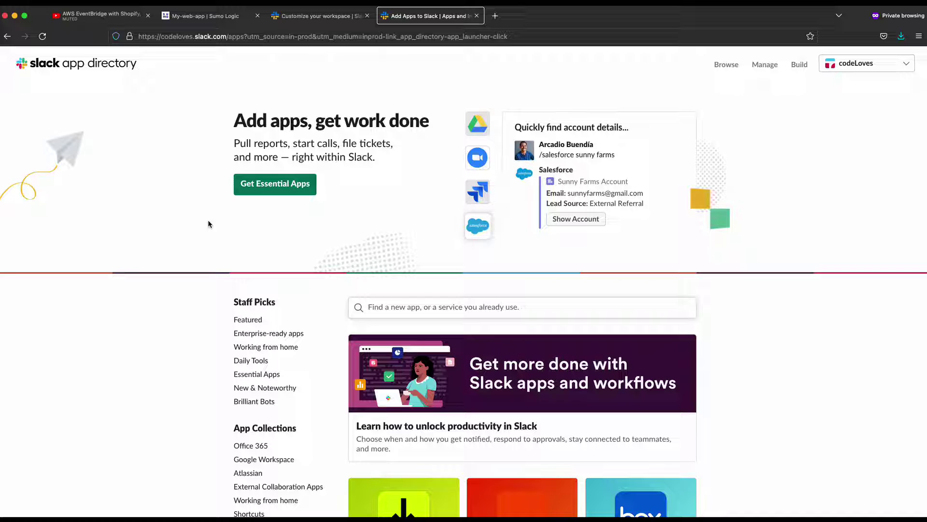
# Reselect codeLoves as the App Directory's active workspace.
pyautogui.click(889, 69)
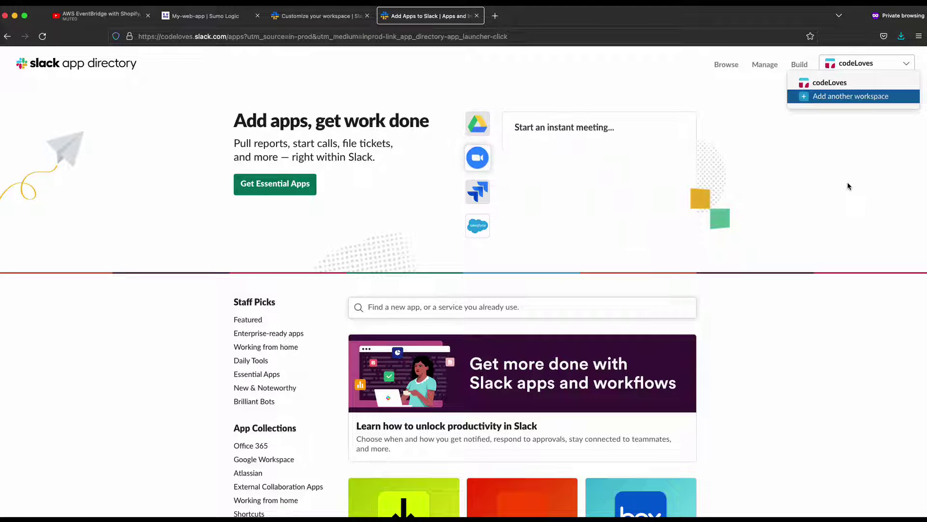
pyautogui.click(831, 83)
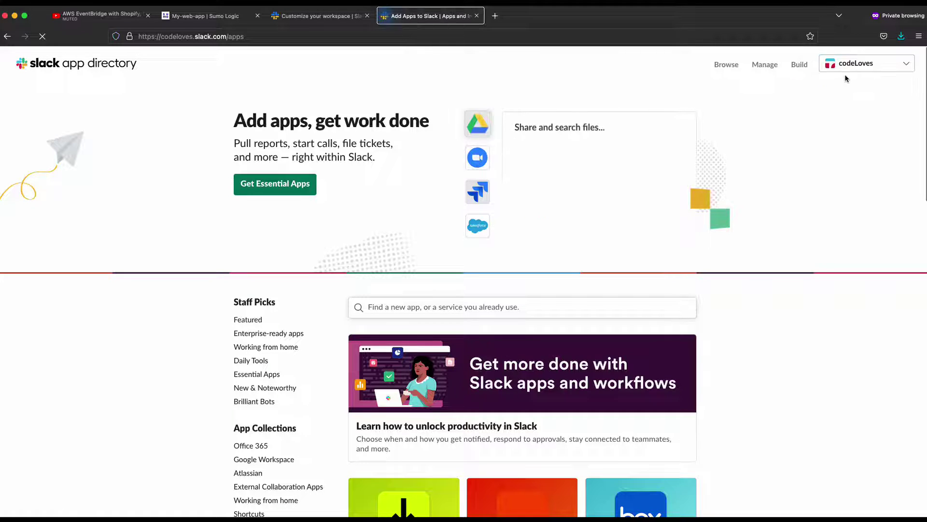
# Go to Your Apps on the Slack API developer site and begin a new app.
pyautogui.click(801, 67)
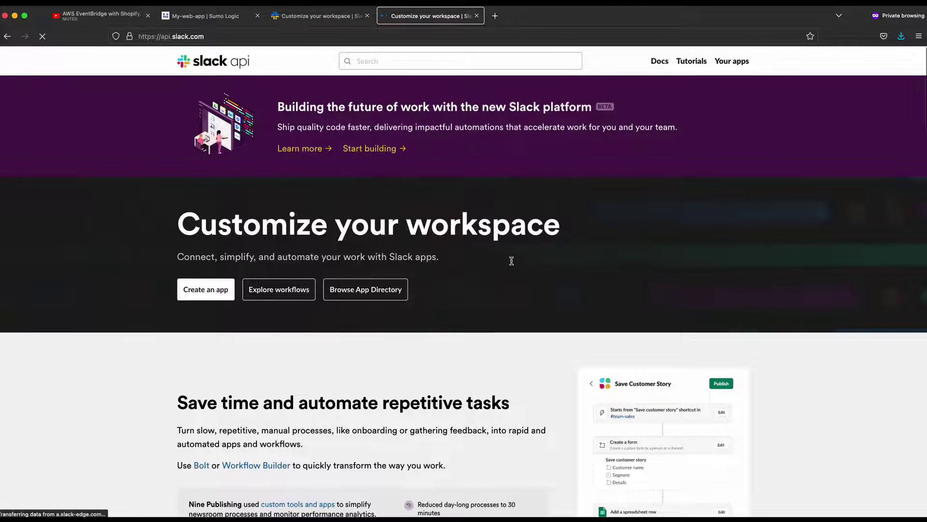
pyautogui.scroll(-5, 511, 261)
pyautogui.scroll(4, 375, 343)
pyautogui.scroll(3, 374, 346)
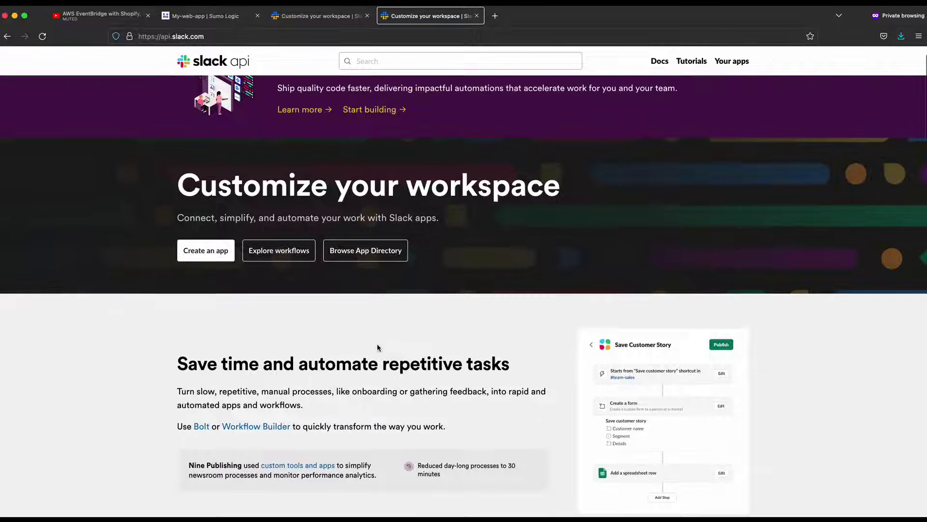
pyautogui.click(732, 62)
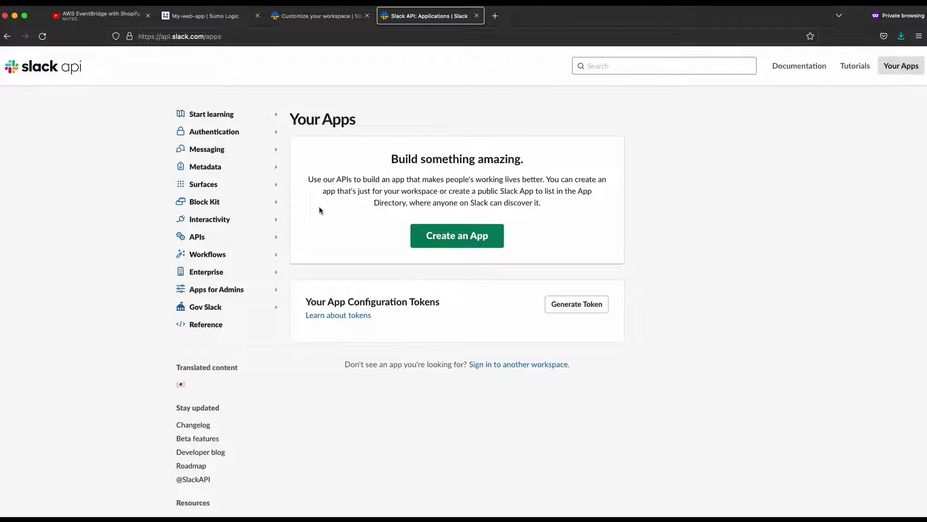
pyautogui.scroll(-3, 423, 280)
pyautogui.scroll(3, 310, 141)
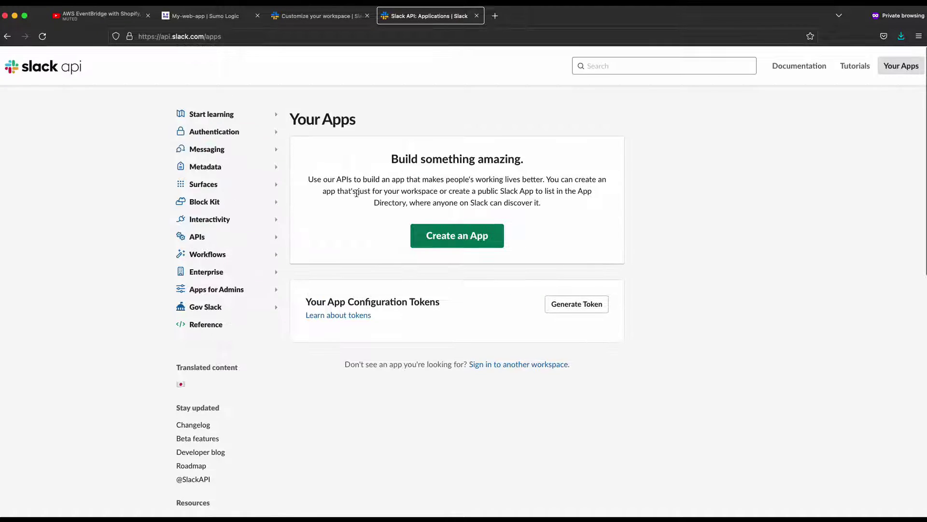
pyautogui.click(462, 242)
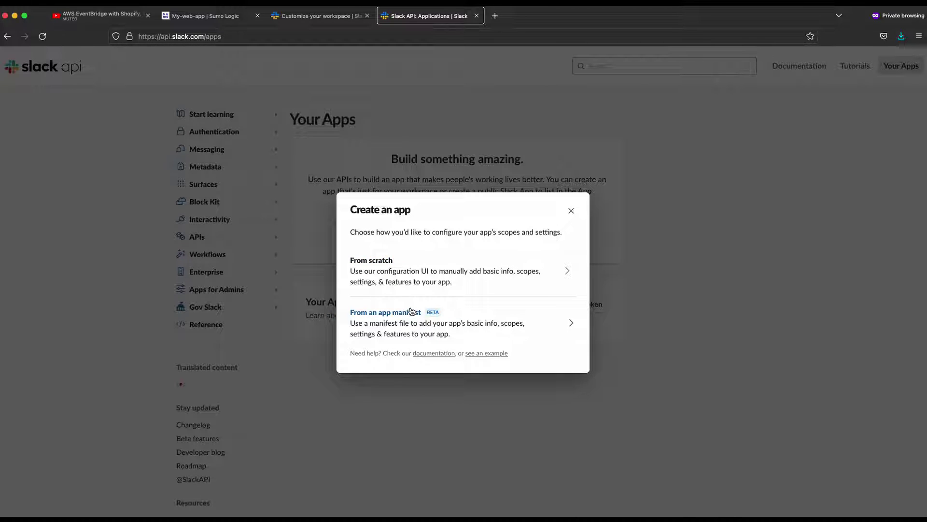
# Create a from-scratch app named 'sumo-slack-app' in the codeLoves workspace.
pyautogui.click(570, 272)
pyautogui.click(403, 213)
pyautogui.write('sum0')
pyautogui.press('BackSpace')
pyautogui.write('o-slack-a')
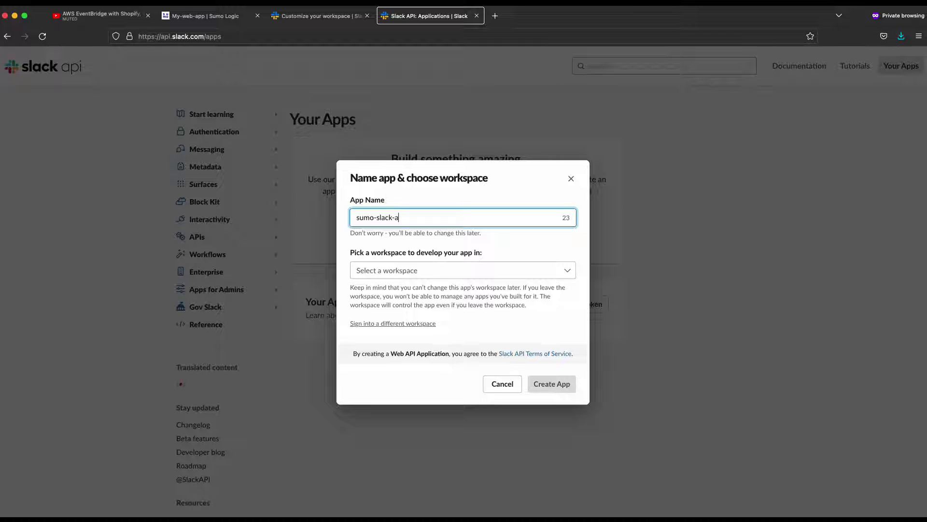
pyautogui.write('pp')
pyautogui.press('super+a')
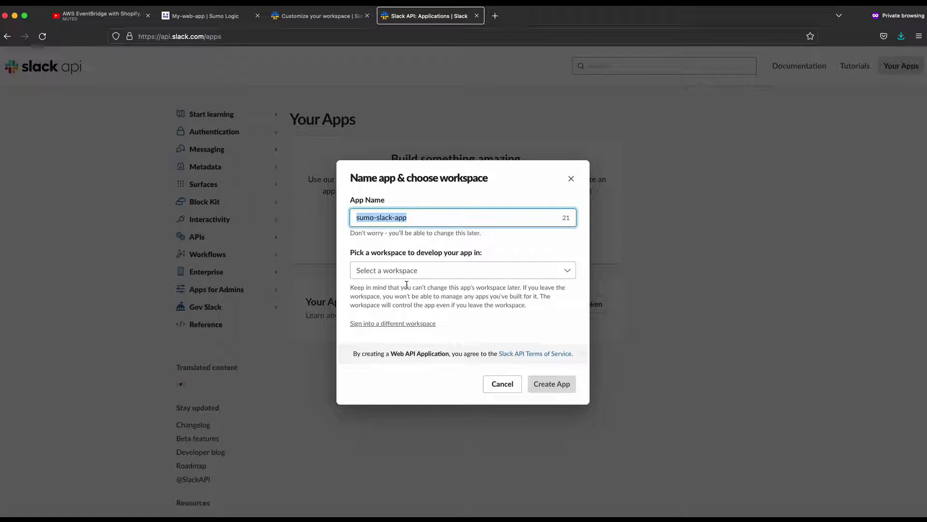
pyautogui.click(435, 272)
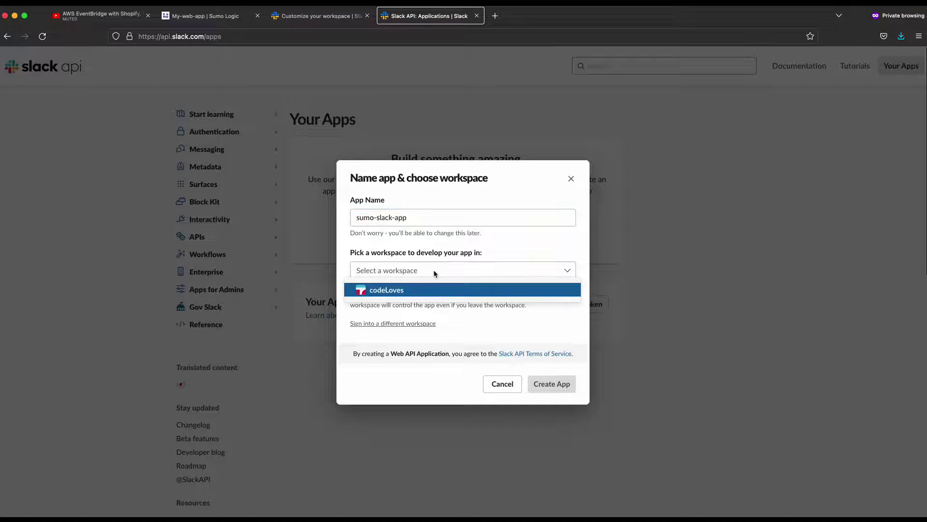
pyautogui.click(398, 290)
pyautogui.click(555, 389)
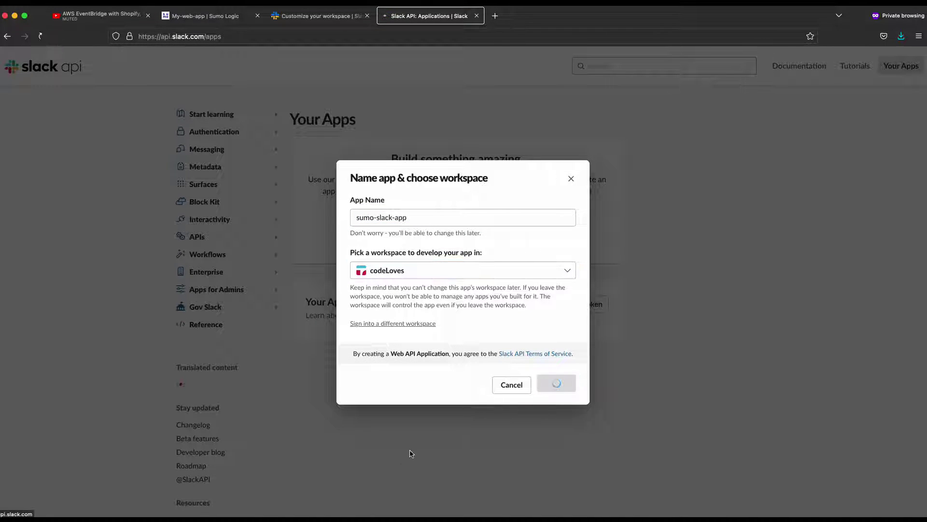
# From the Basic Information page, go to sumo-slack-app's Incoming Webhooks feature page.
pyautogui.scroll(-2, 464, 277)
pyautogui.scroll(-7, 465, 278)
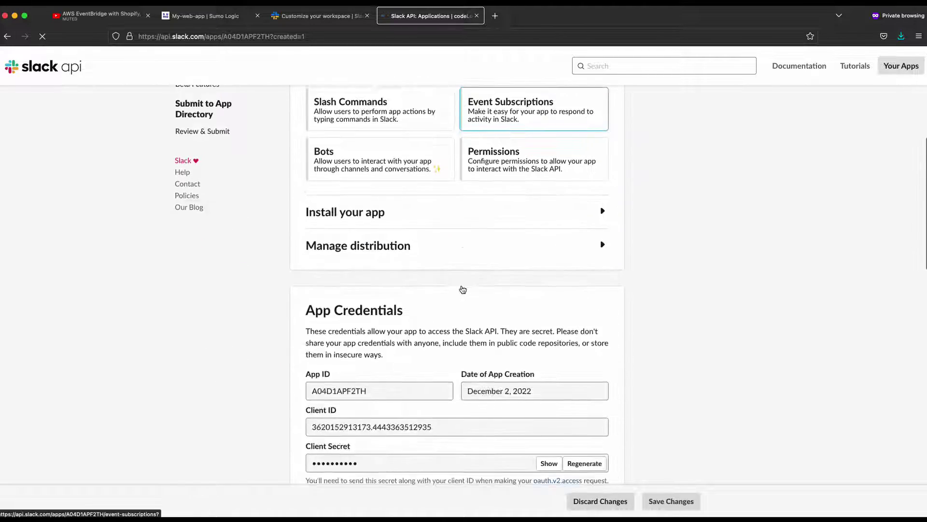
pyautogui.scroll(6, 462, 296)
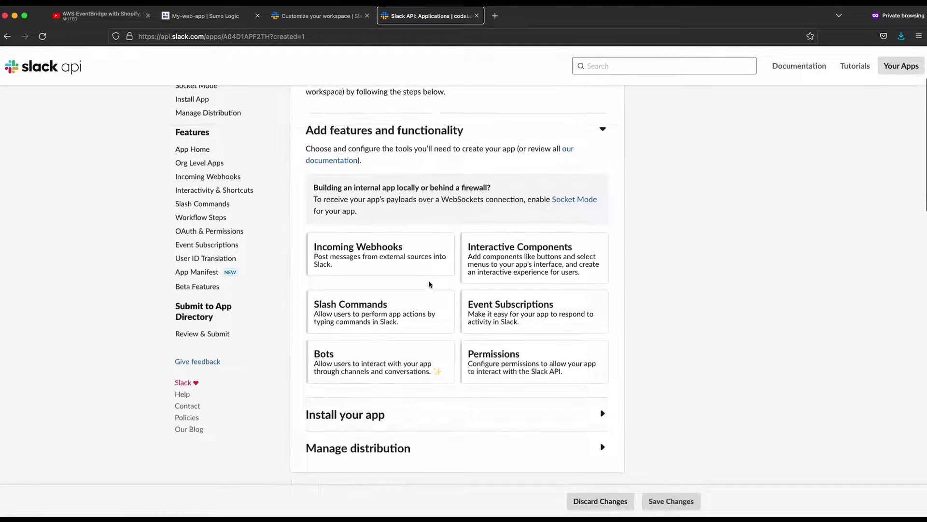
pyautogui.scroll(-10, 432, 309)
pyautogui.scroll(12, 432, 331)
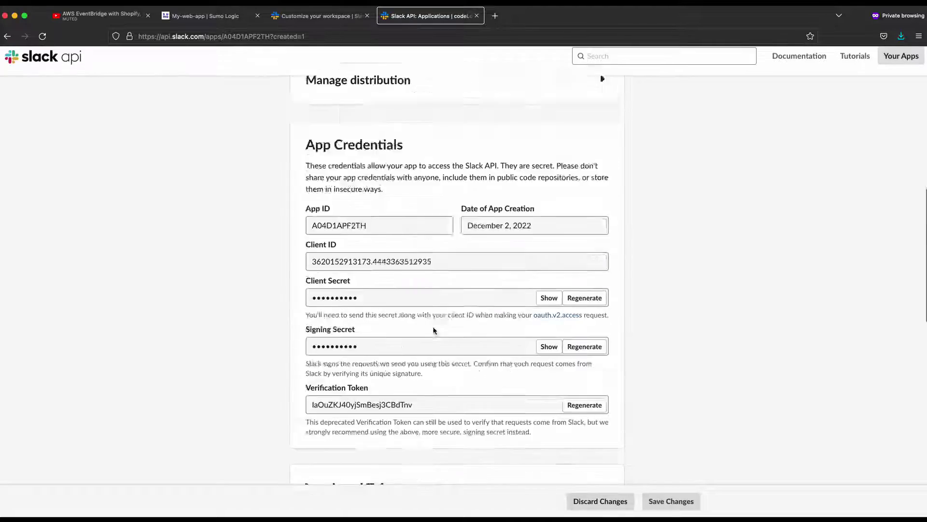
pyautogui.scroll(2, 435, 265)
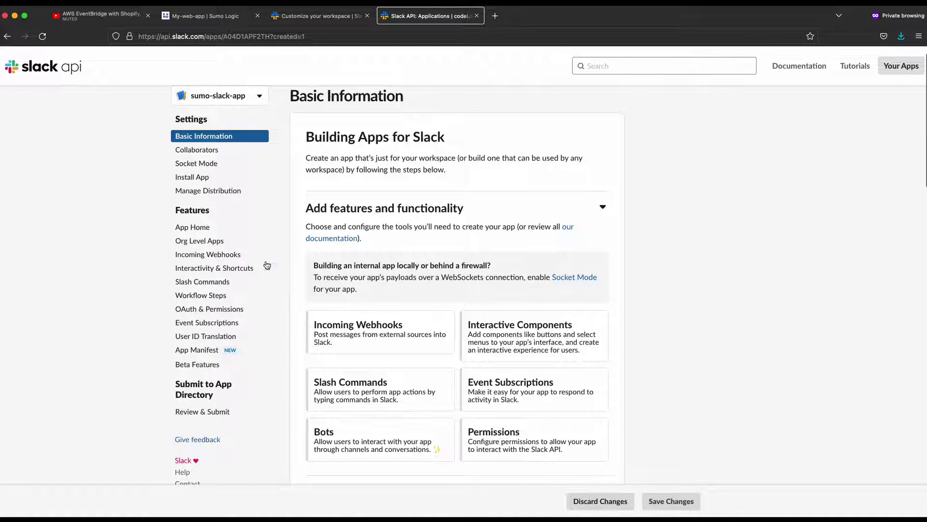
pyautogui.click(223, 257)
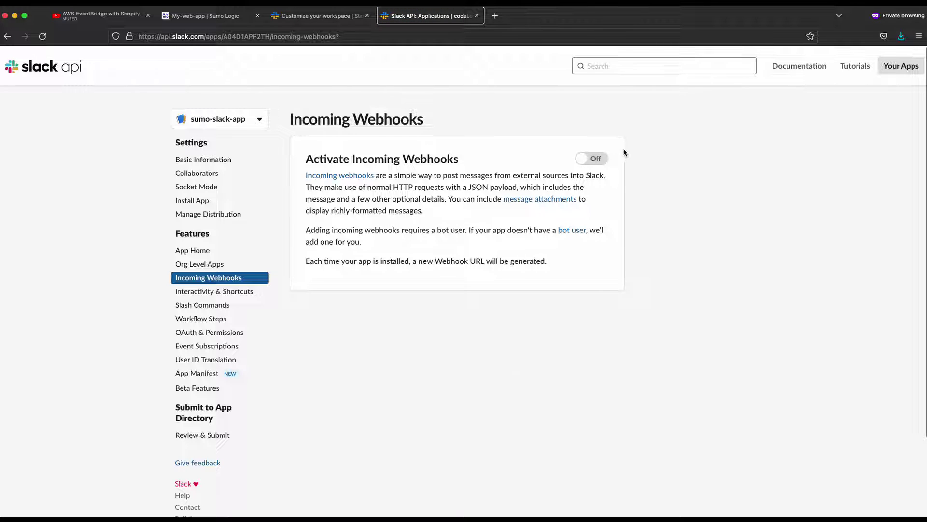
# Switch Activate Incoming Webhooks on and request a new webhook for the workspace.
pyautogui.click(597, 159)
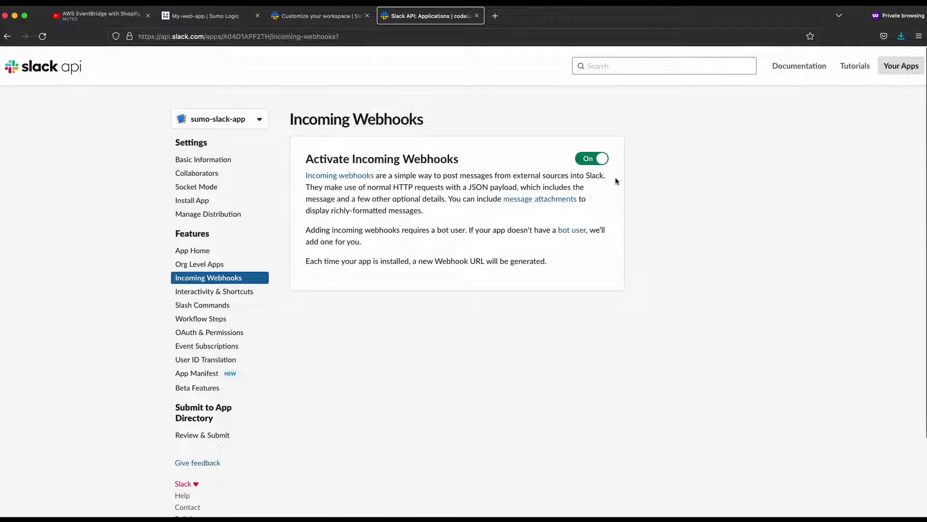
pyautogui.scroll(-3, 465, 264)
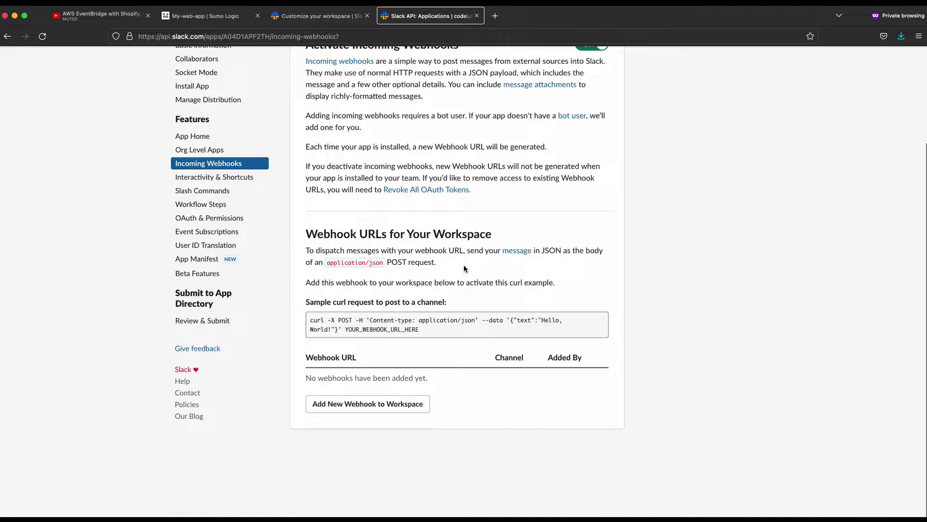
pyautogui.moveTo(307, 355); pyautogui.dragTo(580, 365)
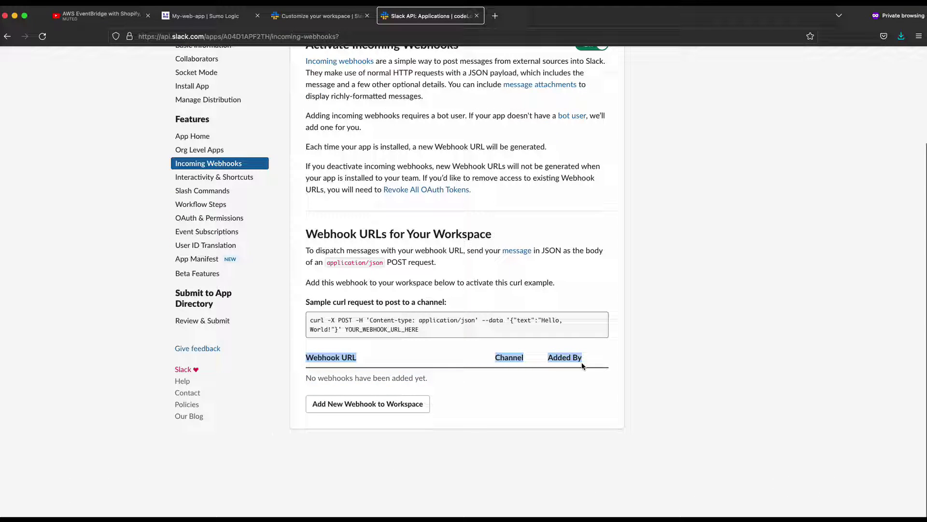
pyautogui.click(353, 421)
pyautogui.click(374, 410)
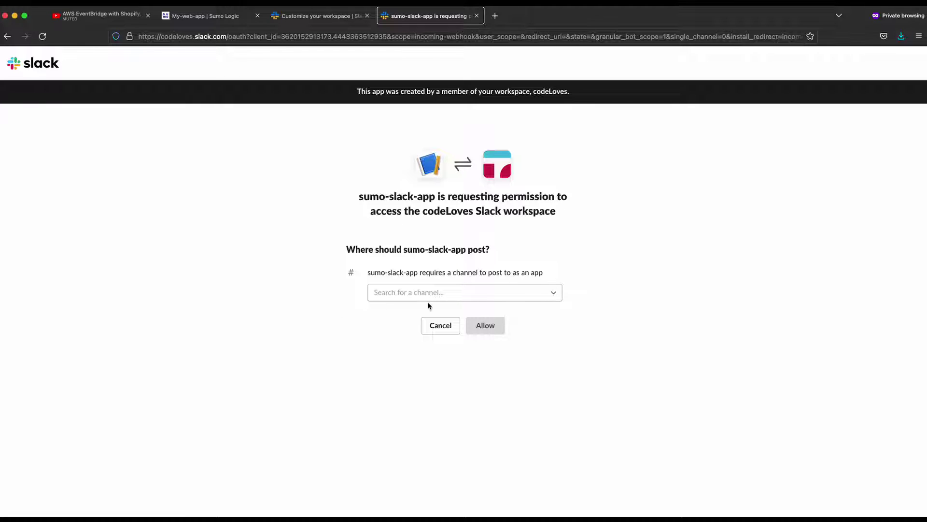
# Choose #alert-sumologic as the posting channel and allow sumo-slack-app access.
pyautogui.click(546, 292)
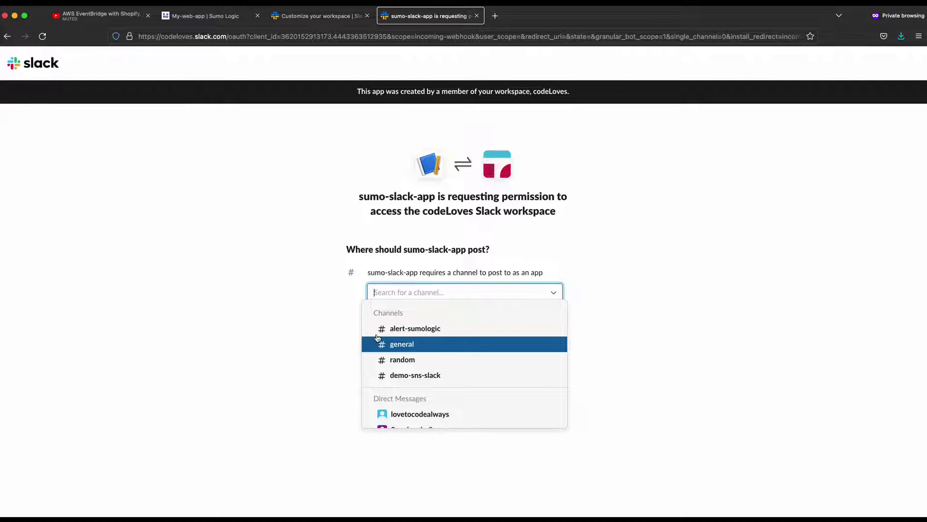
pyautogui.click(403, 334)
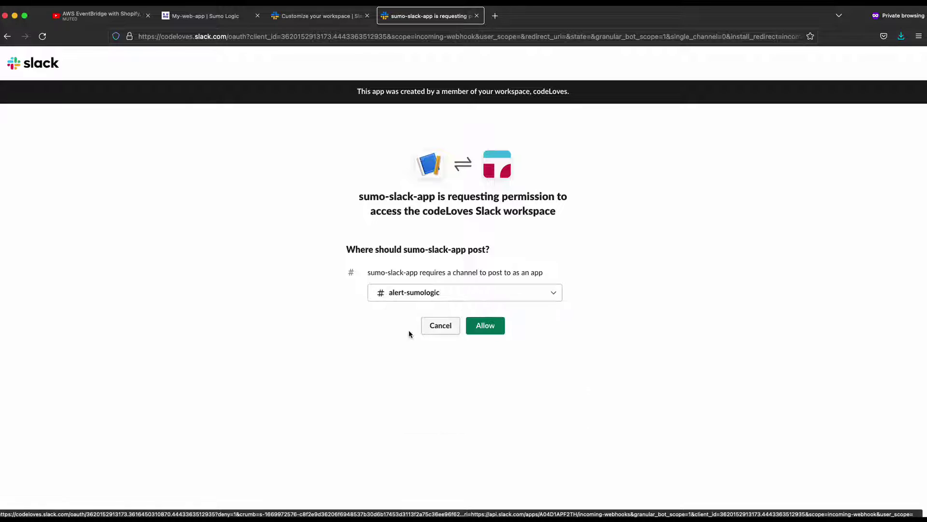
pyautogui.click(487, 329)
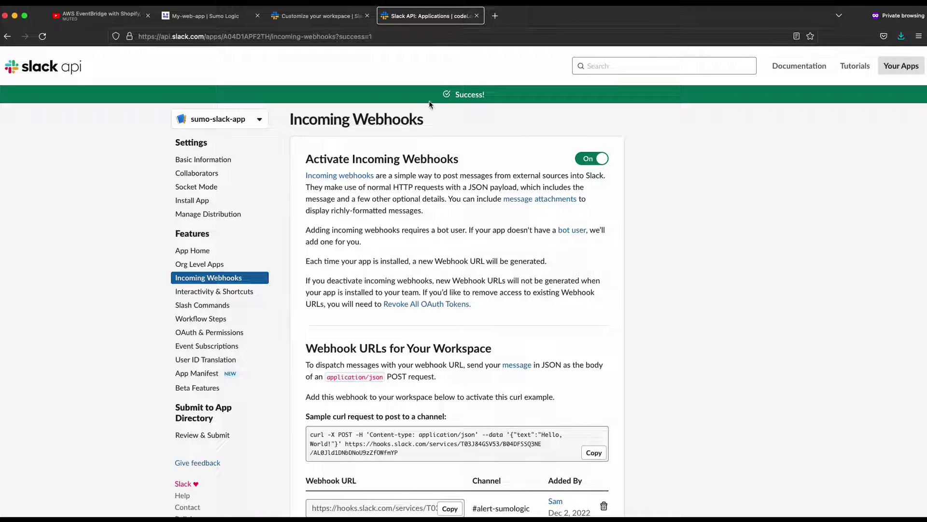
# Scroll down to Webhook URLs for Your Workspace to see the new #alert-sumologic URL.
pyautogui.scroll(-3, 495, 261)
pyautogui.scroll(-2, 516, 253)
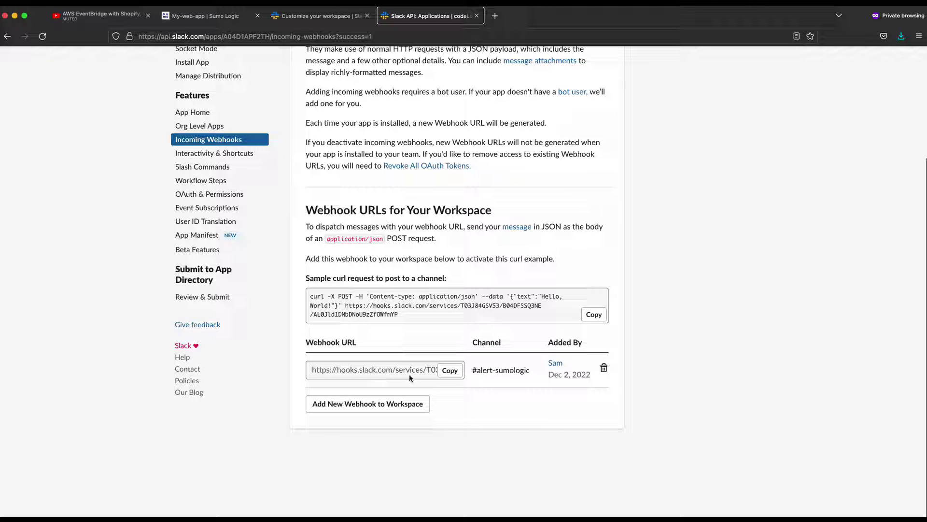